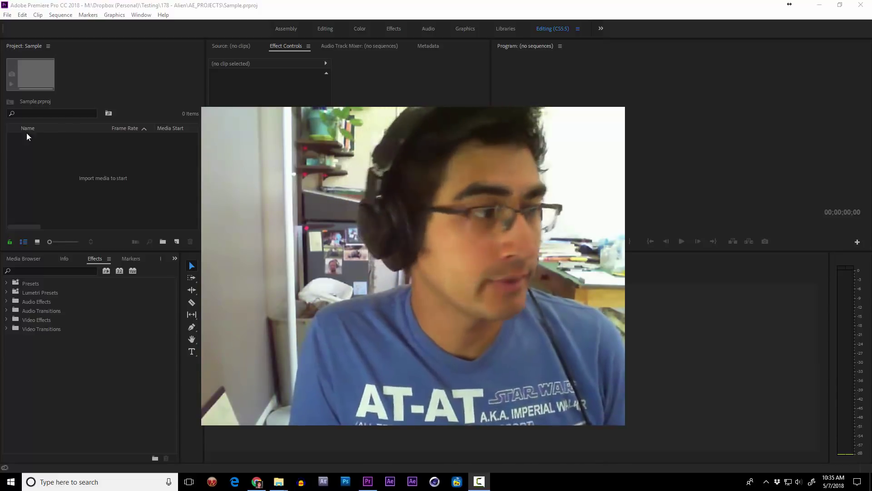
Step: Import Alien Scream 02.mov from the RENDERS folder into the Sample project
double_click(111, 184)
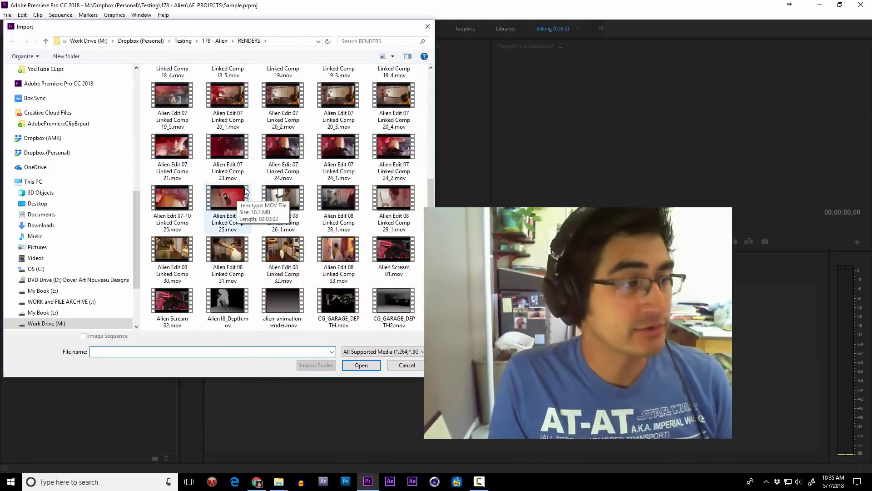
scroll(245, 190, "down", 5)
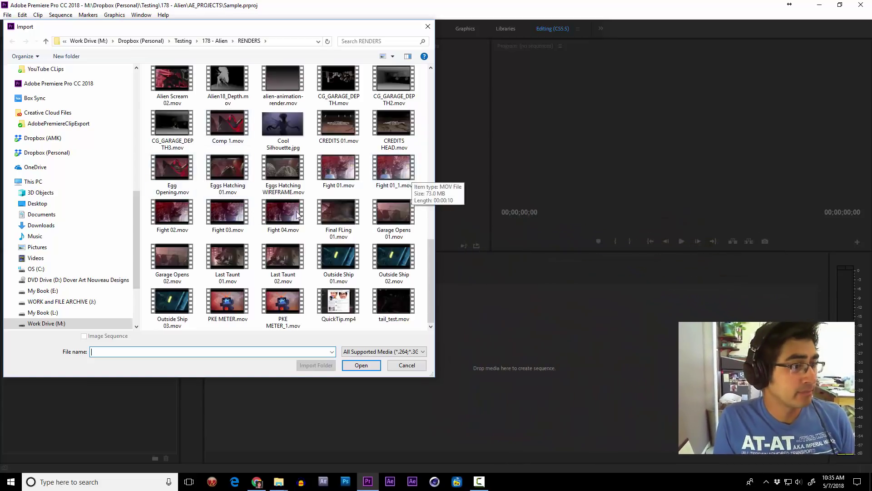
scroll(178, 180, "up", 3)
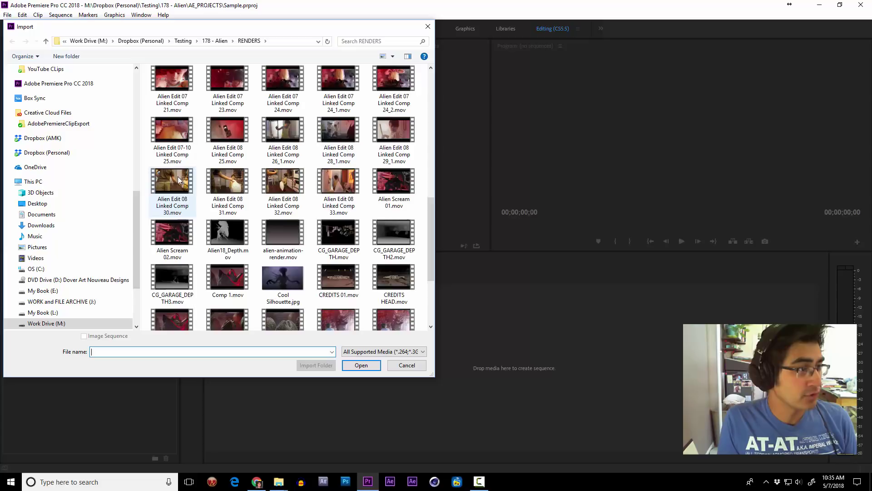
double_click(182, 223)
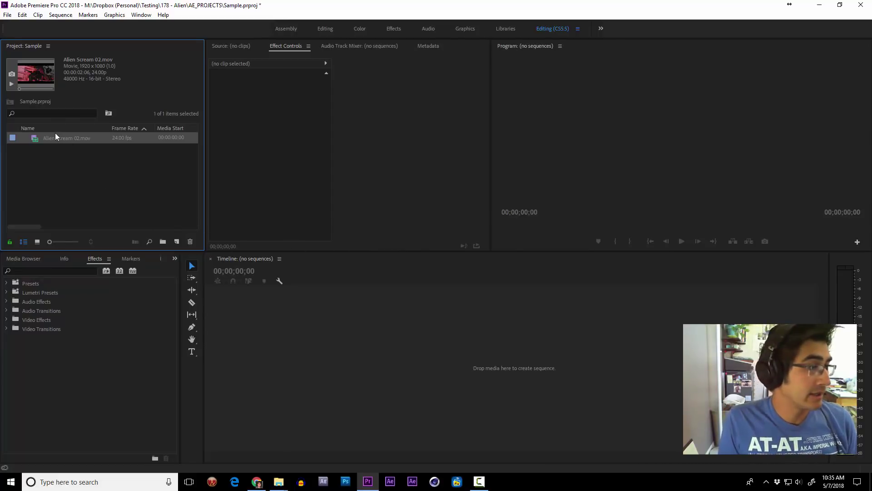
Step: Build an Alien Scream 02 sequence from the clip and park the playhead at 00:00:01:06
left_click_drag(55, 136, 398, 323)
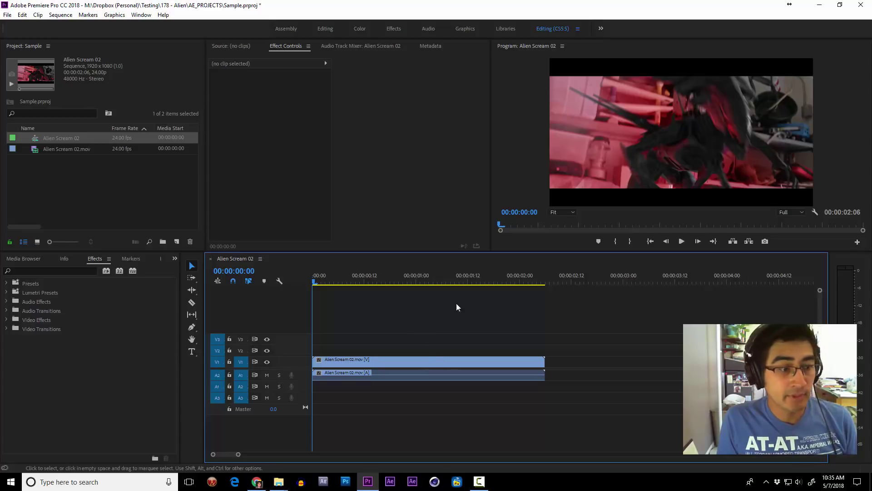
left_click_drag(383, 284, 442, 283)
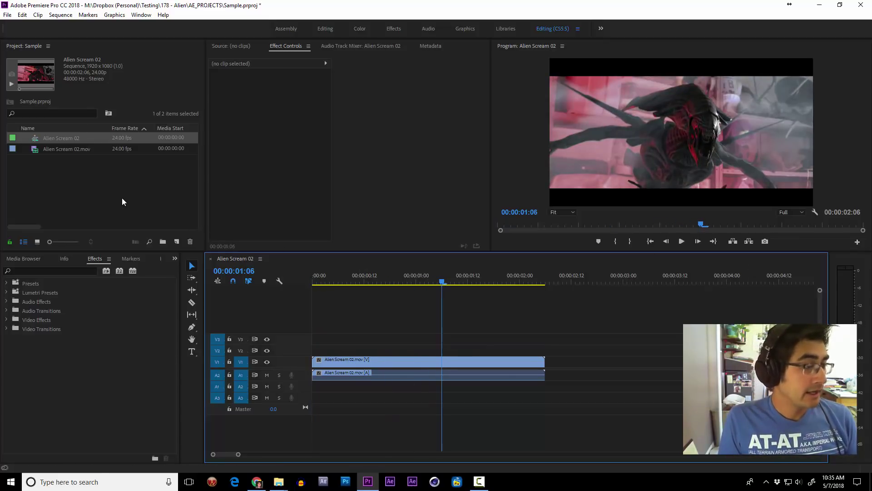
mouse_move(285, 485)
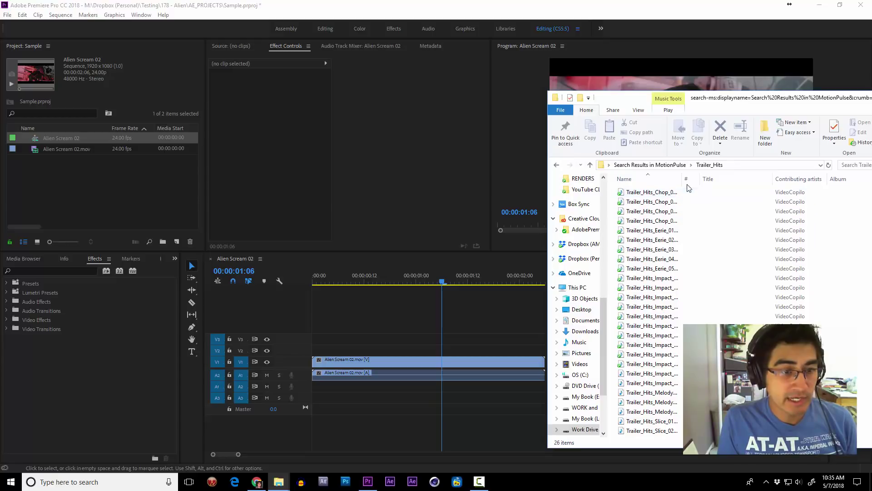
Step: Add the four Trailer_Hits_Chop WAVs (01–04) from File Explorer to the project
left_click_drag(688, 188, 634, 226)
left_click_drag(645, 222, 66, 201)
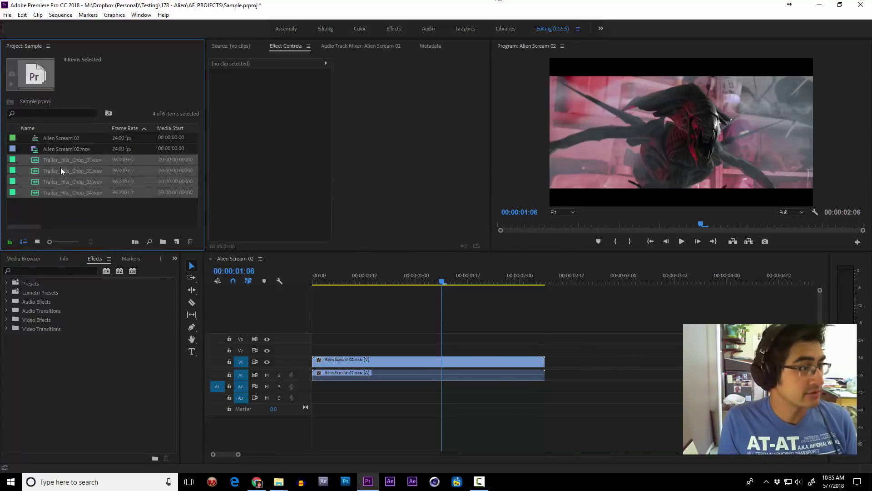
left_click(72, 209)
Step: Audition Trailer_Hits_Chop_02, 03 and 04, then return the playhead to 00:00:01:06
double_click(81, 165)
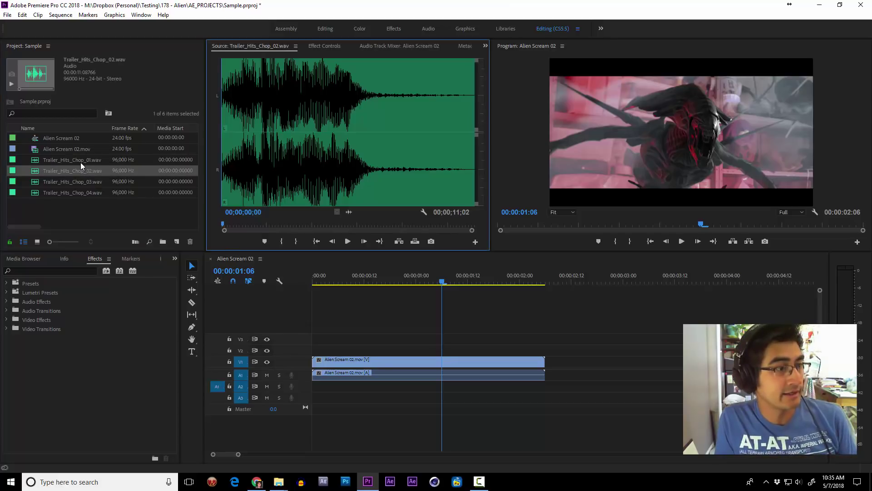
key("space")
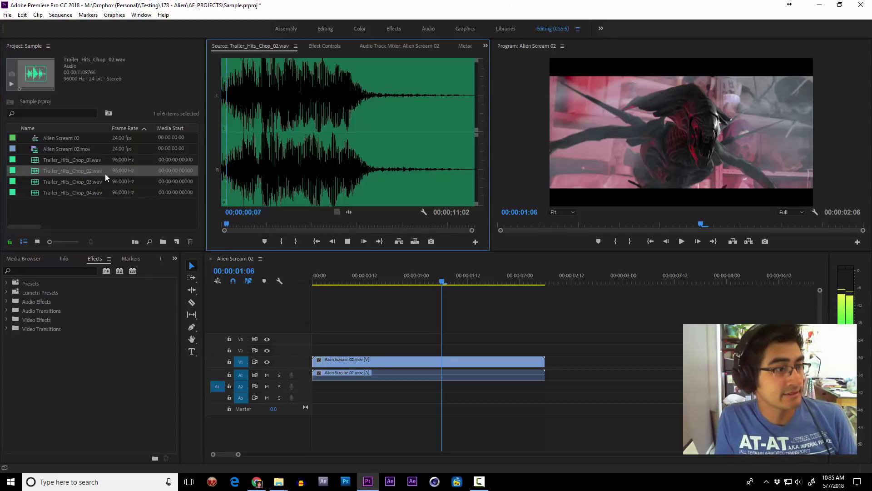
double_click(84, 184)
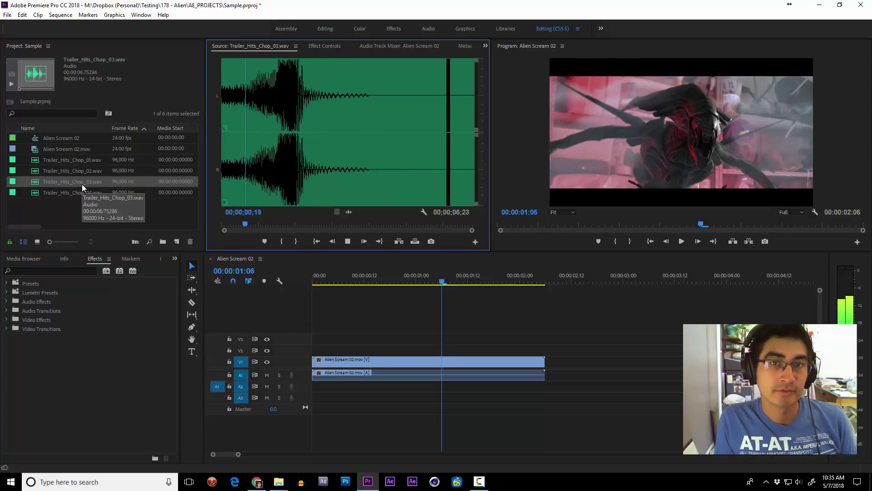
double_click(74, 191)
key("space")
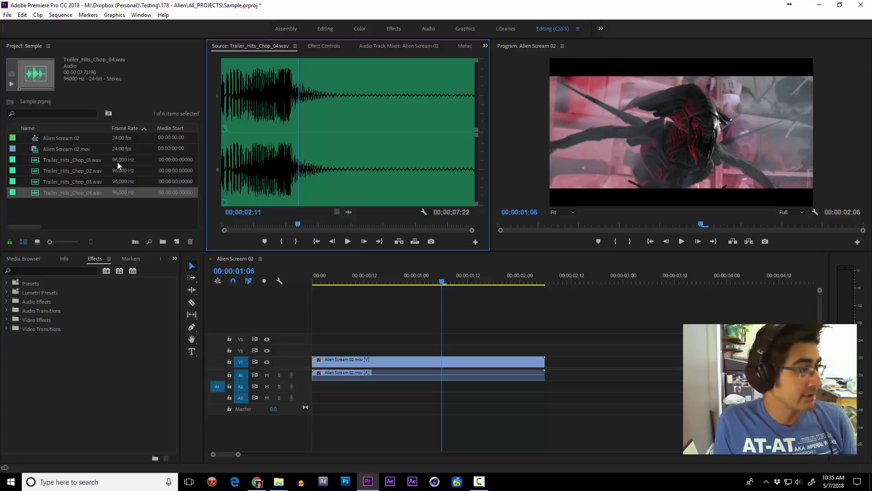
mouse_move(456, 290)
left_mouse_down()
mouse_move(359, 286)
mouse_move(442, 293)
left_mouse_up()
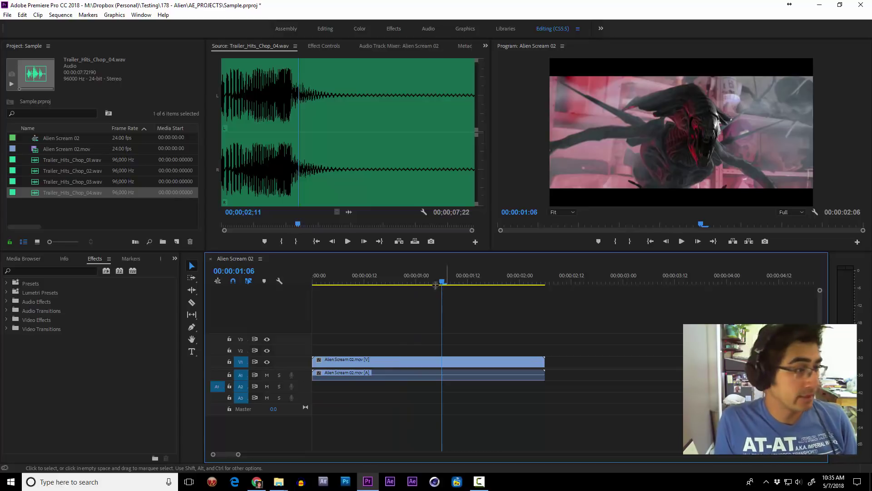
key("c")
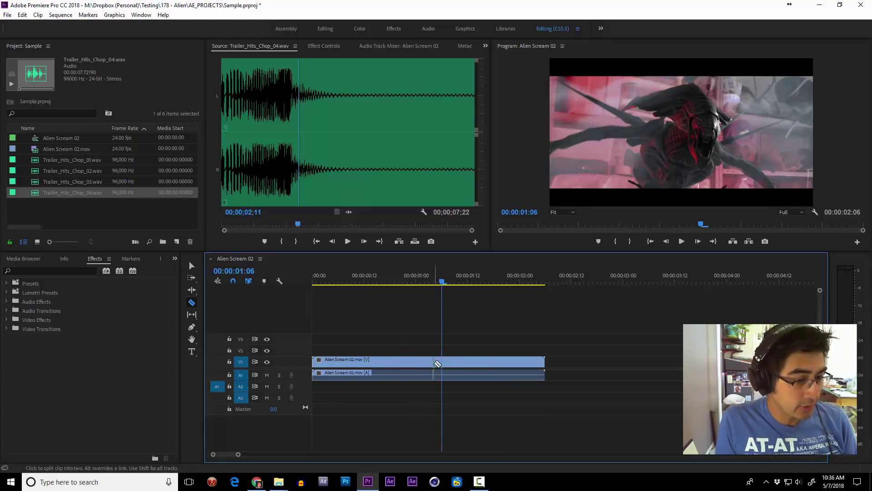
left_click(447, 364)
left_click(451, 364)
left_click(456, 363)
left_click(460, 364)
left_click(464, 363)
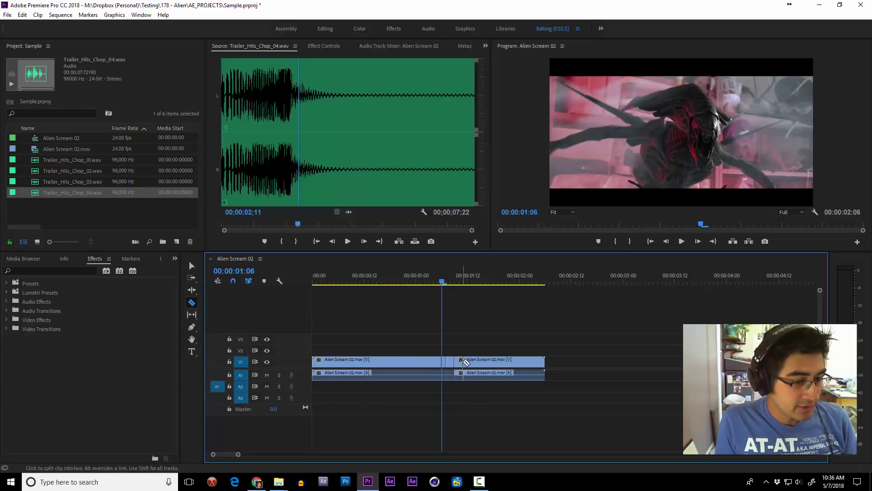
left_click(471, 363)
left_click(477, 362)
left_click(484, 363)
left_click(489, 363)
left_click(496, 363)
left_click(502, 363)
left_click(509, 363)
left_click(515, 363)
left_click(522, 363)
left_click(528, 364)
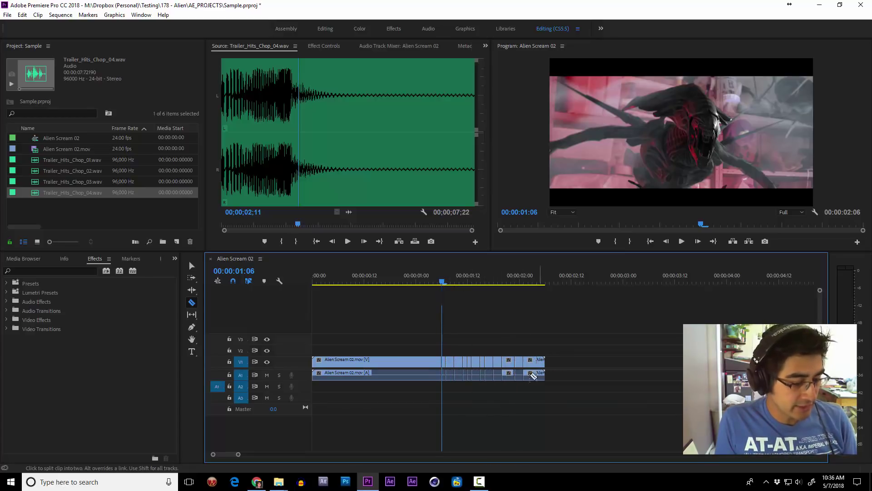
key("v")
left_click(449, 364)
key("Delete")
left_click(465, 364)
key("Delete")
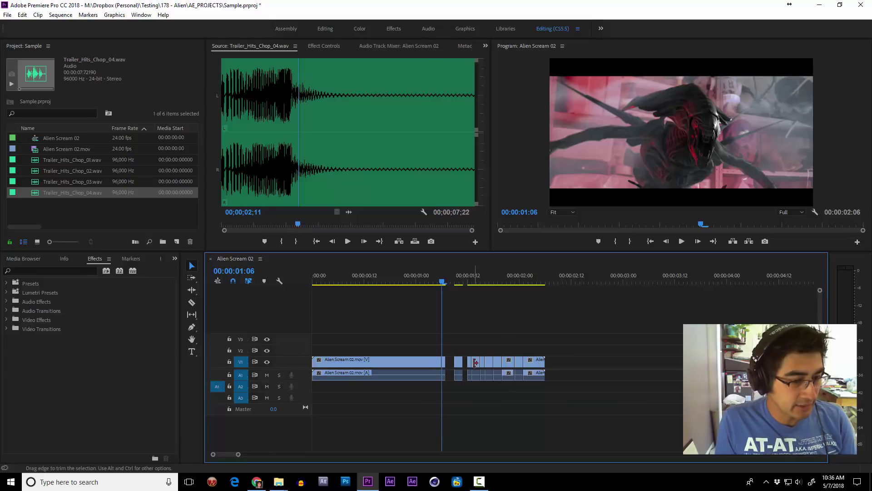
left_click(477, 363)
key("Delete")
left_click(489, 363)
key("Delete")
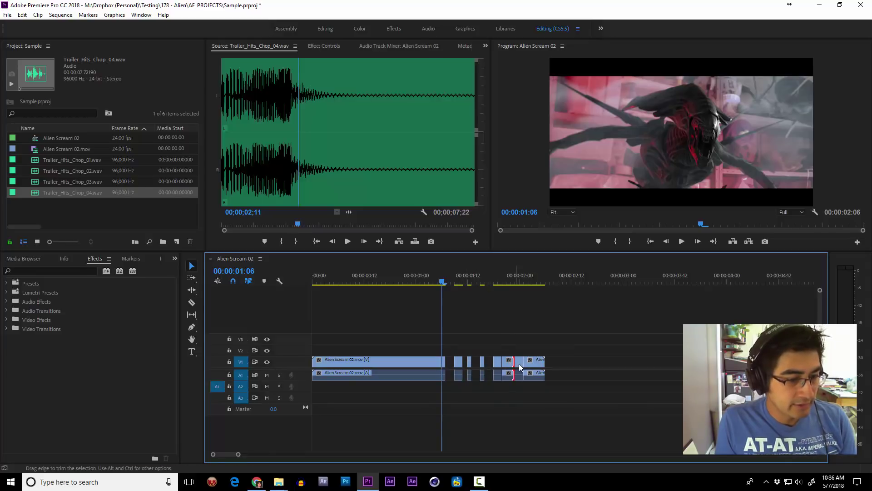
left_click(508, 363)
left_click(518, 363, "shift")
key("Delete")
key("Left")
key("Left")
key("Left")
key("Left")
key("Left")
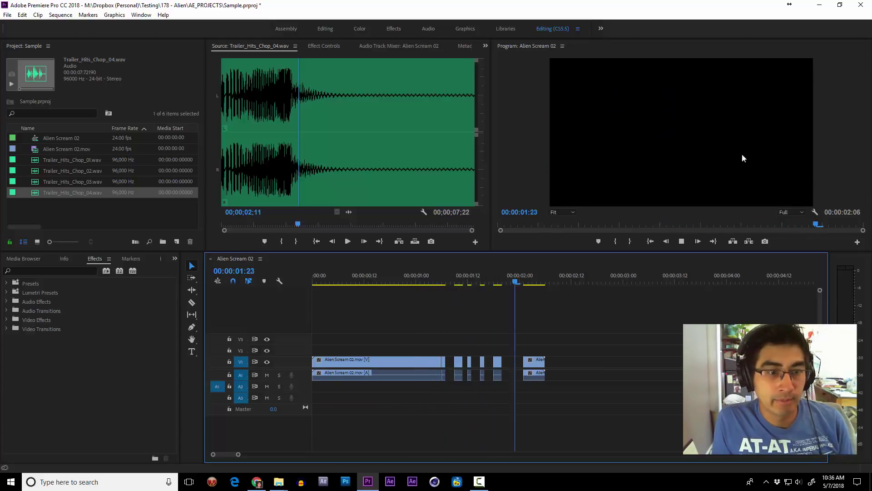
left_click(681, 242)
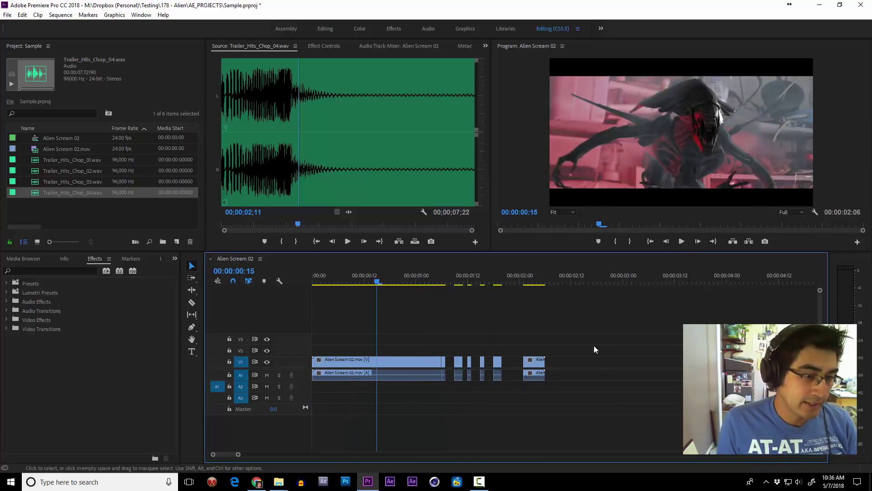
left_click_drag(594, 346, 462, 404)
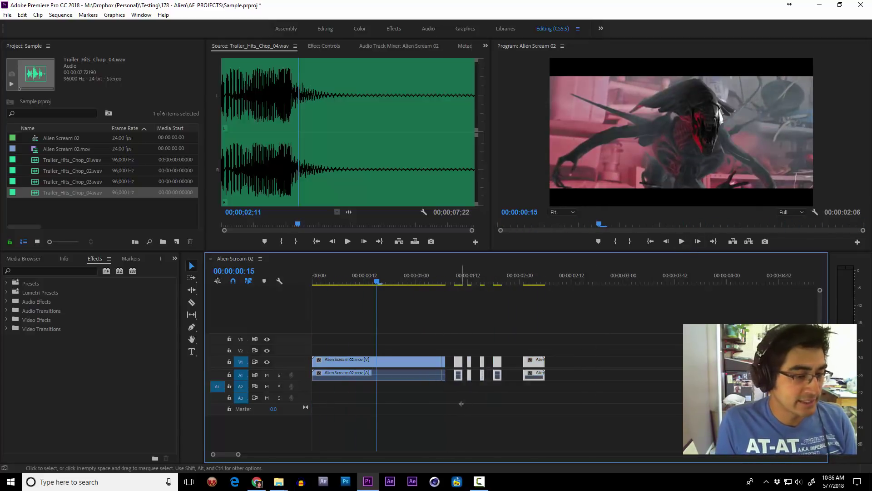
key("Delete")
left_click_drag(449, 361, 545, 361)
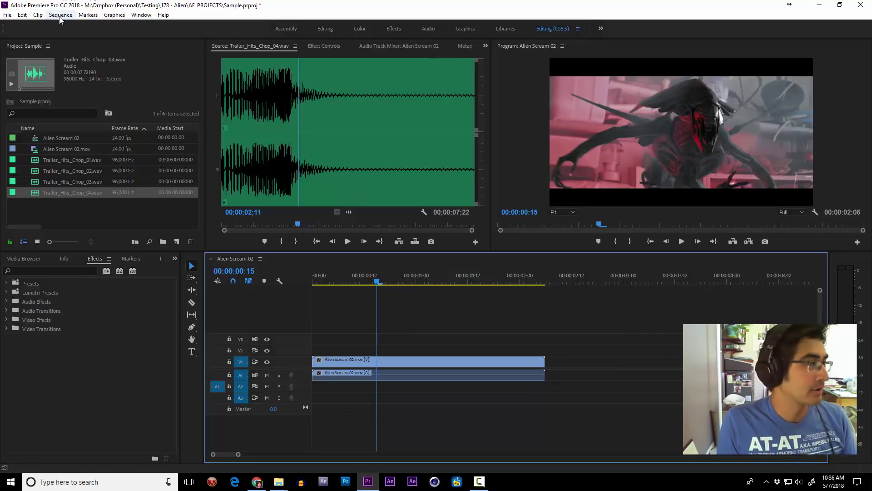
Step: Create a new Black Video item and place it on V2 above the Alien Scream clip
left_click(8, 17)
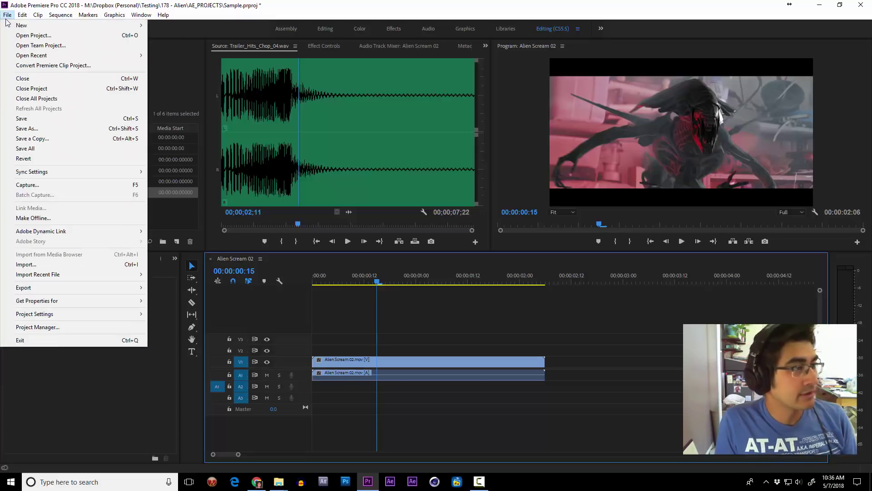
mouse_move(29, 26)
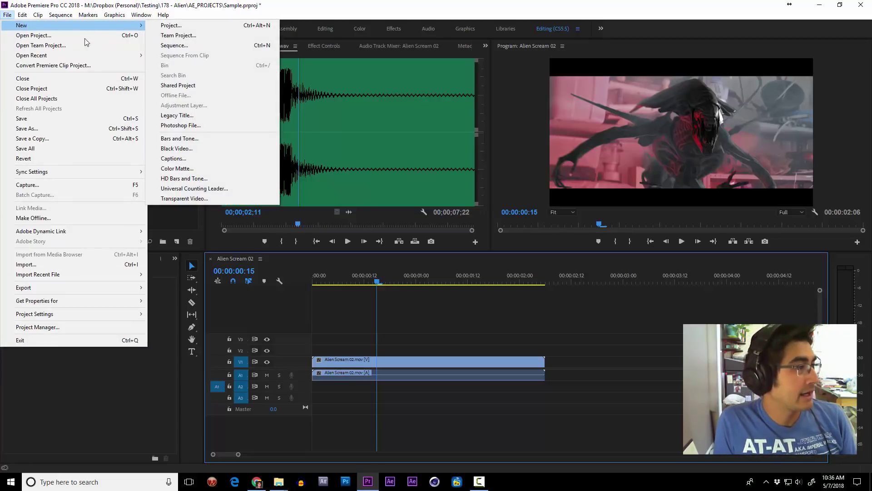
left_click(220, 150)
left_click(458, 272)
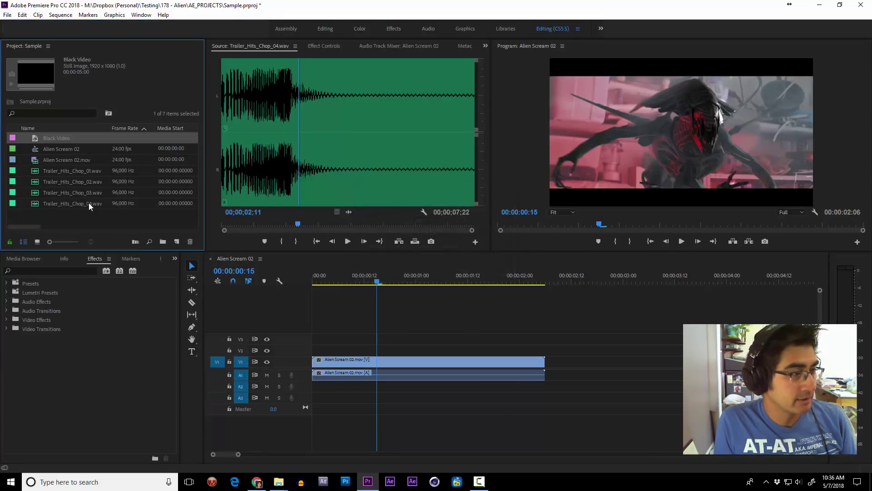
left_click_drag(46, 141, 413, 354)
Step: Split the Black Video clip, delete the later piece, and slide the rest right to end with the alien clip
key("c")
left_click(390, 348)
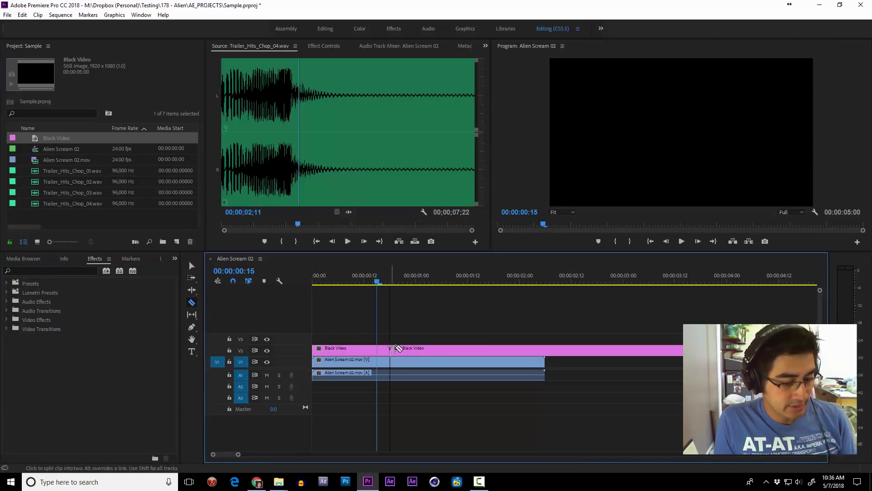
key("v")
left_click(449, 350)
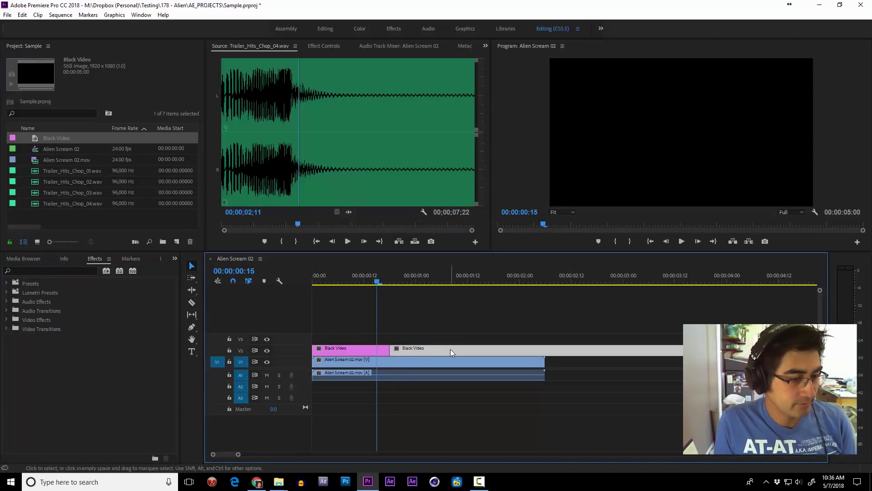
key("Delete")
left_click_drag(370, 351, 526, 356)
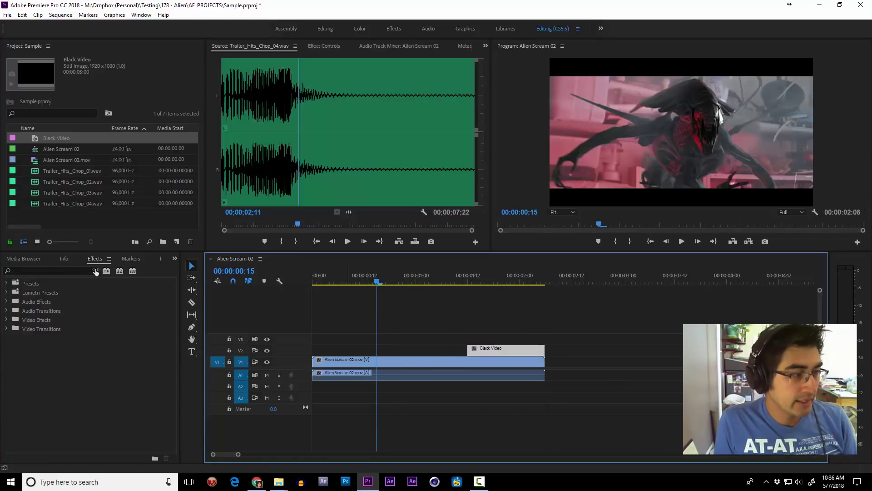
left_click(34, 269)
Step: Apply the Strobe Light effect to the Black Video clip on V2
type("stro")
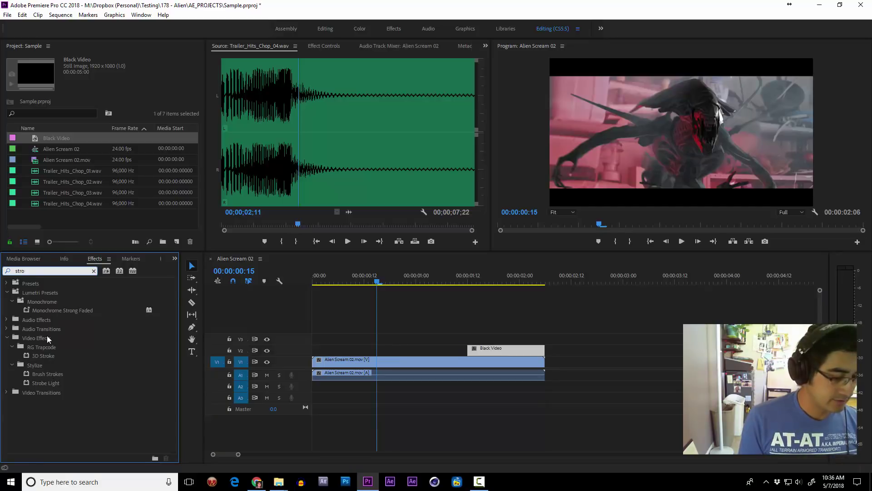
type("be")
left_click(41, 337)
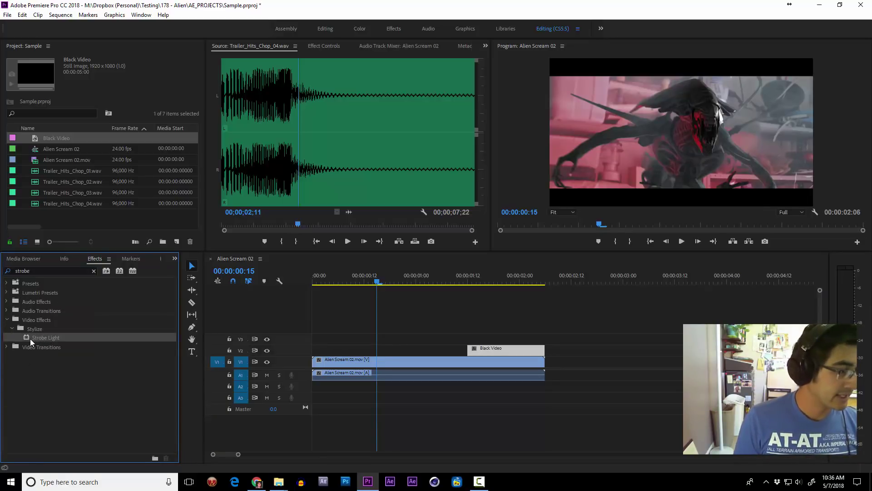
left_click_drag(30, 339, 513, 351)
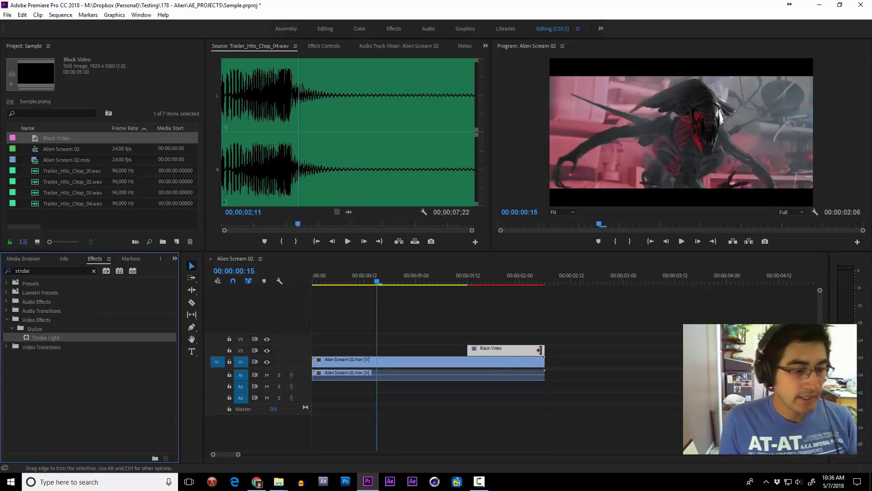
scroll(550, 354, "down", 2)
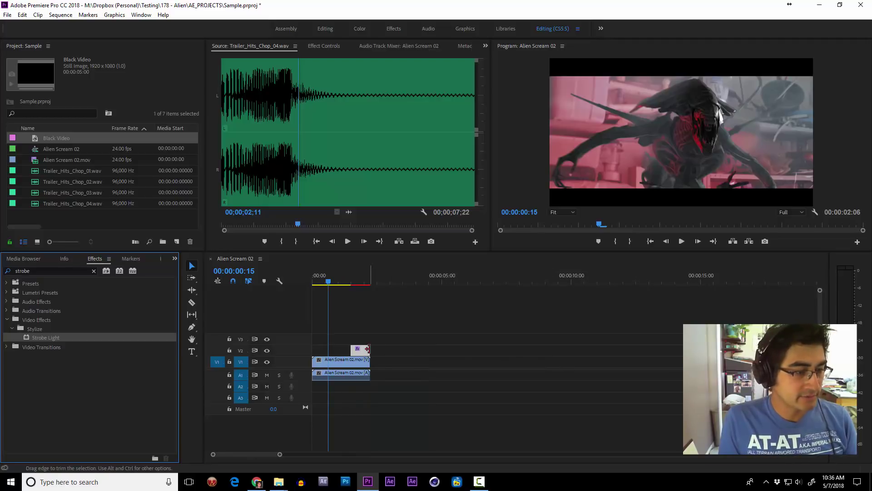
Step: Extend the Black Video clip to about 15 seconds and show its settings in Effect Controls
left_click_drag(370, 351, 724, 351)
left_click(324, 46)
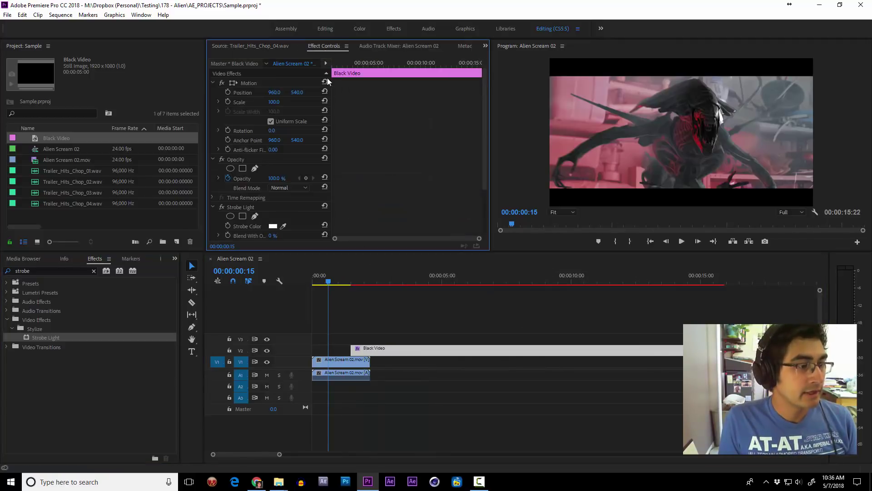
left_click(379, 358)
left_click(249, 211)
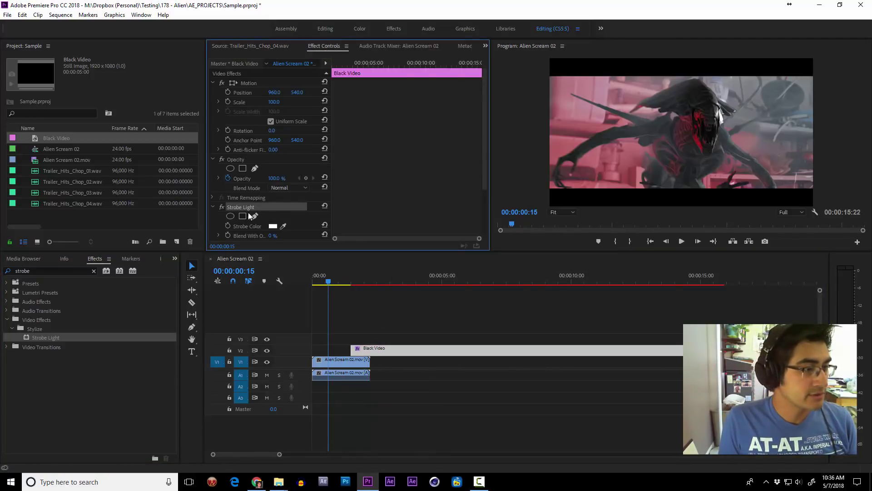
Step: Enlarge Effect Controls and play the sequence to preview the default strobe
left_click_drag(277, 251, 277, 315)
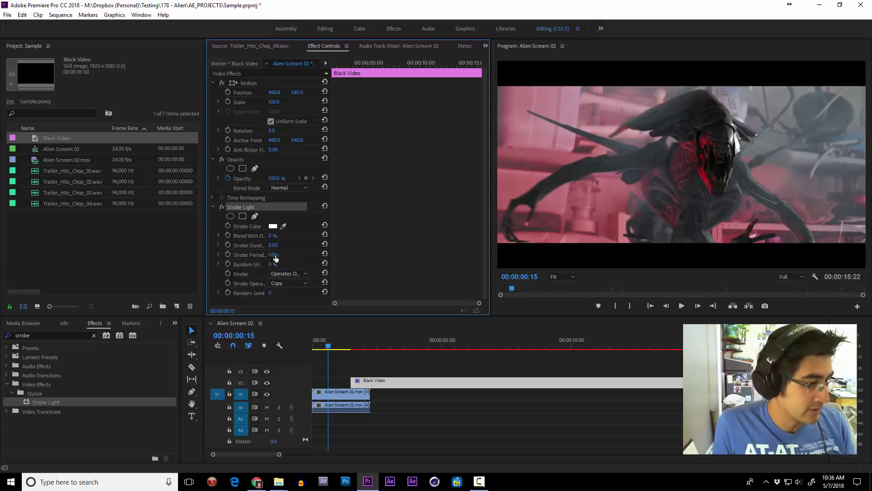
left_click(383, 334)
key("space")
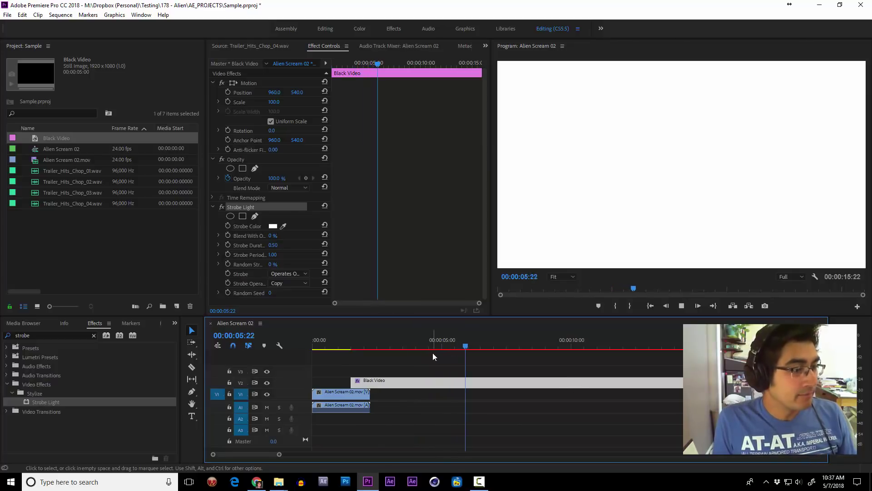
key("space")
Step: Set Strobe Light's Strobe Duration to 0.05 and Strobe Period to 0.10
left_click(275, 245)
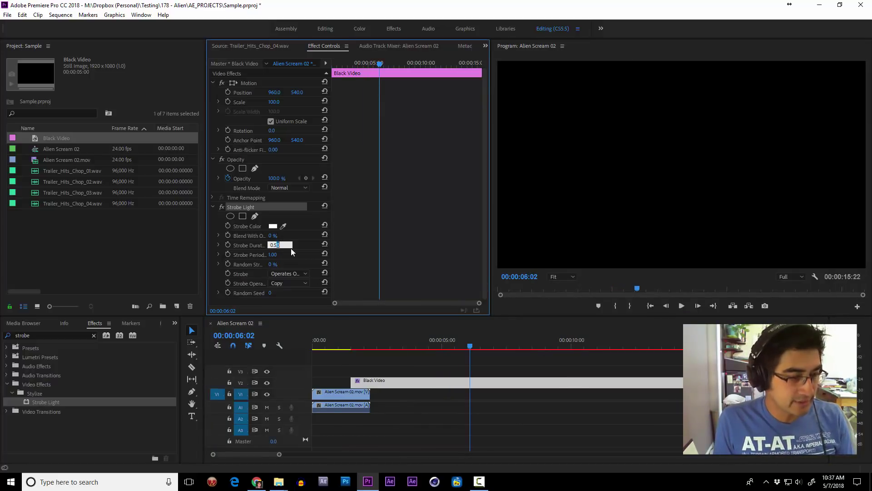
type("0.0")
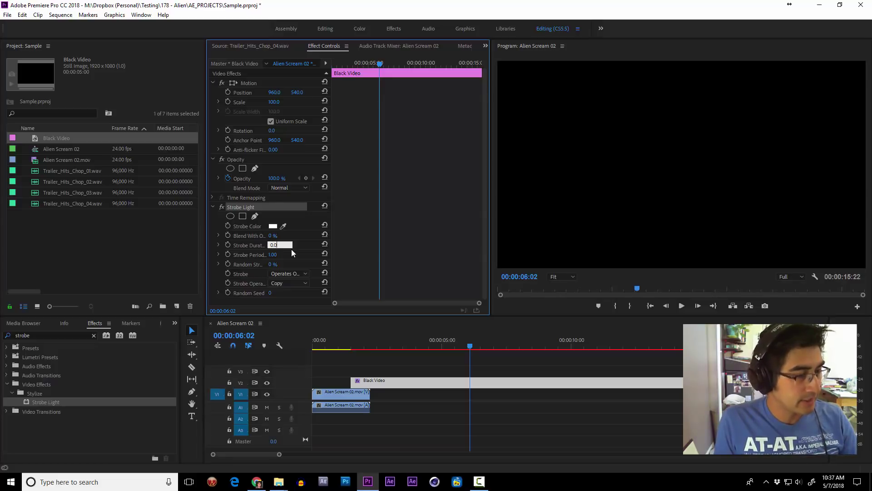
type("5")
key("Tab")
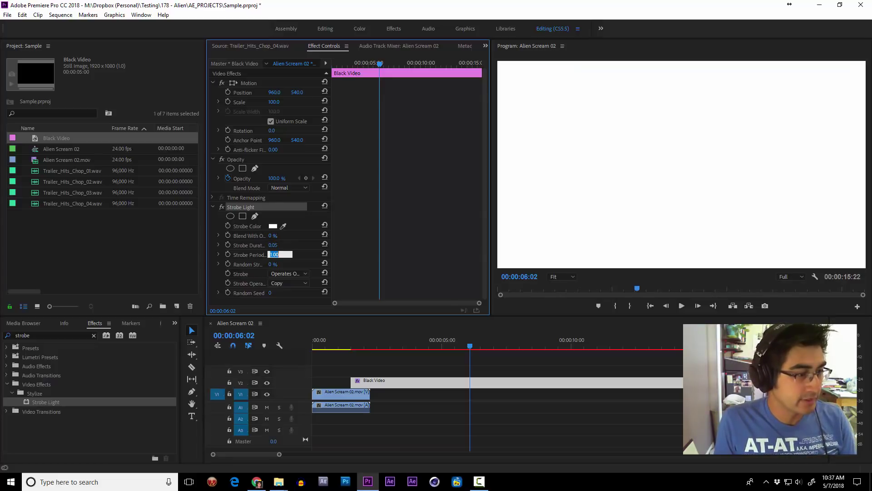
left_click(286, 254)
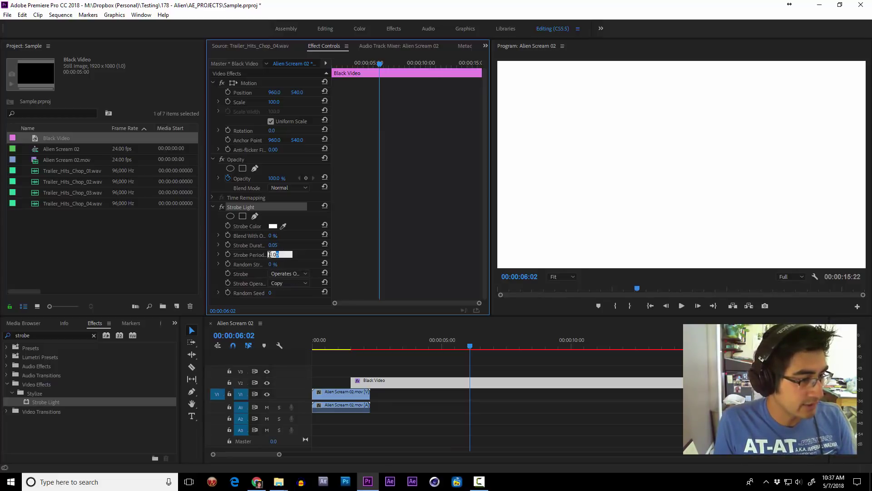
type(".1")
key("Return")
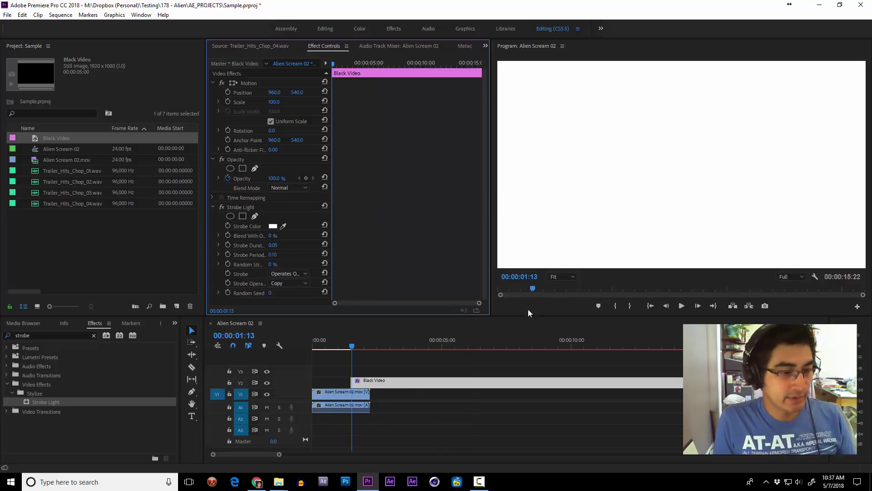
Step: Preview the faster strobe and trim Black Video to end with the alien clip at 00:00:02:06
left_click(681, 306)
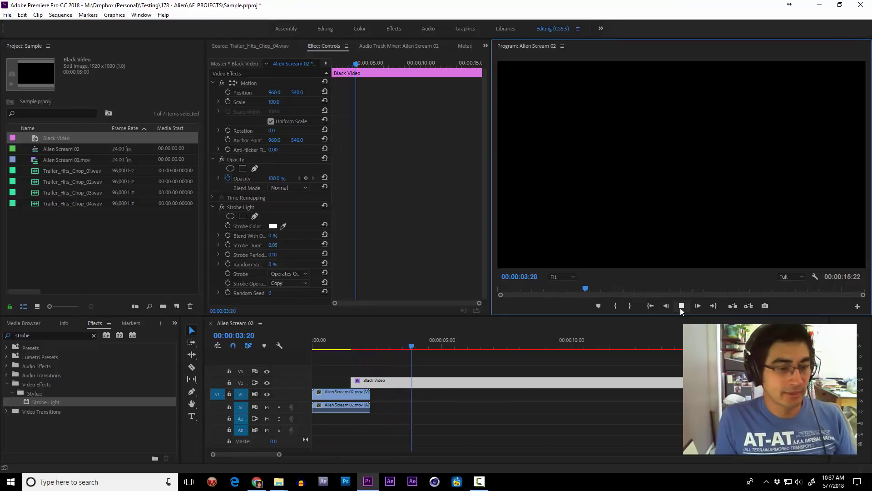
left_click(681, 306)
left_click_drag(678, 382, 370, 386)
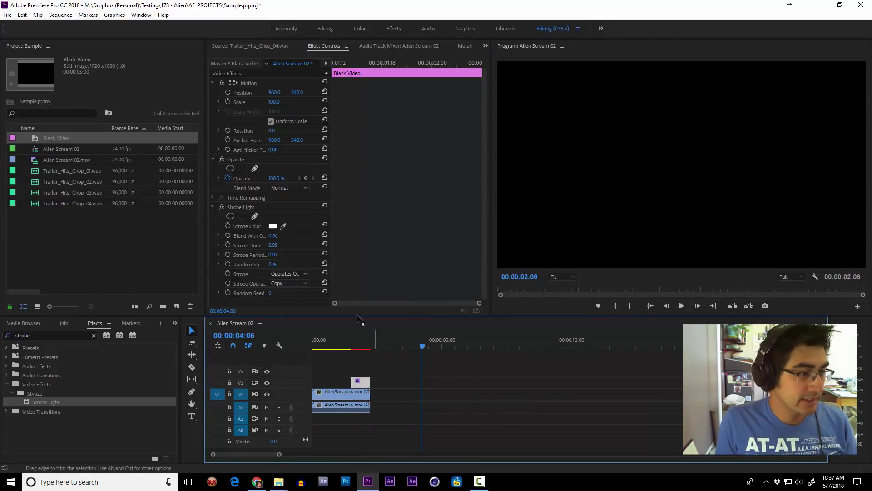
left_click(251, 207)
left_click(357, 345)
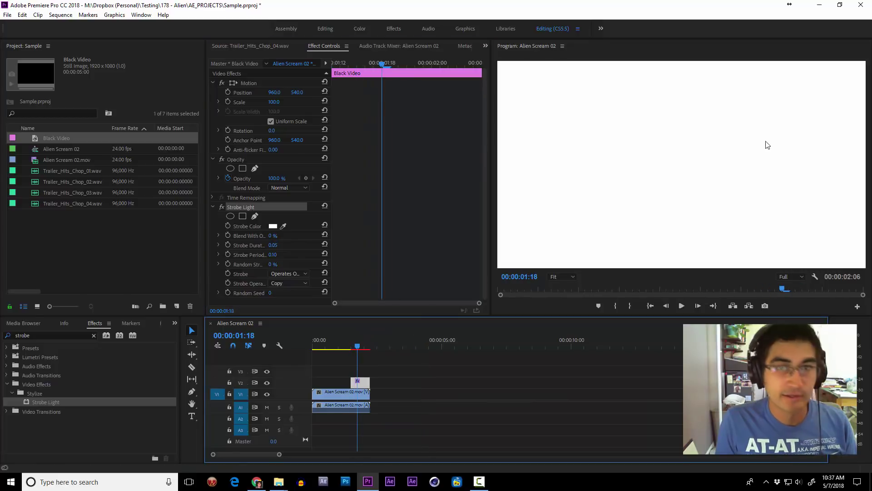
Step: Set the Black Video clip's Opacity blend mode to Multiply
left_click(245, 161)
left_click(301, 189)
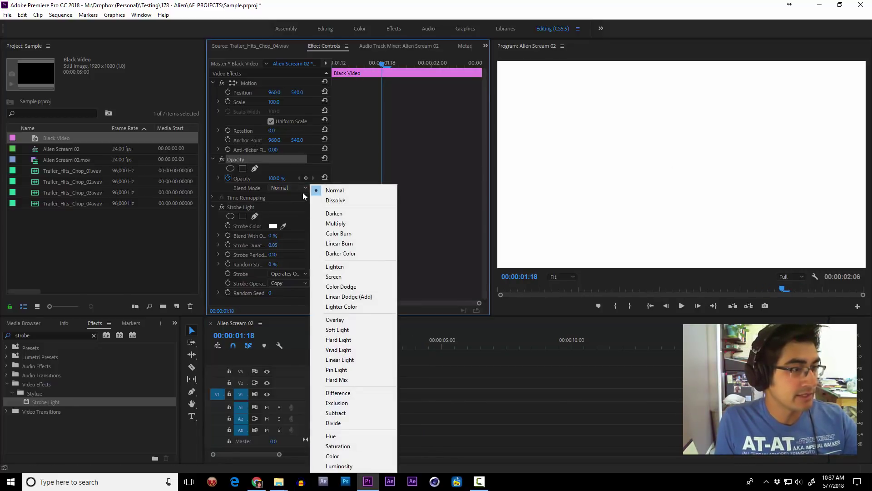
left_click(356, 225)
Step: Preview from 1:08 and move the Black Video clip's start earlier to 1:12
left_click(346, 346)
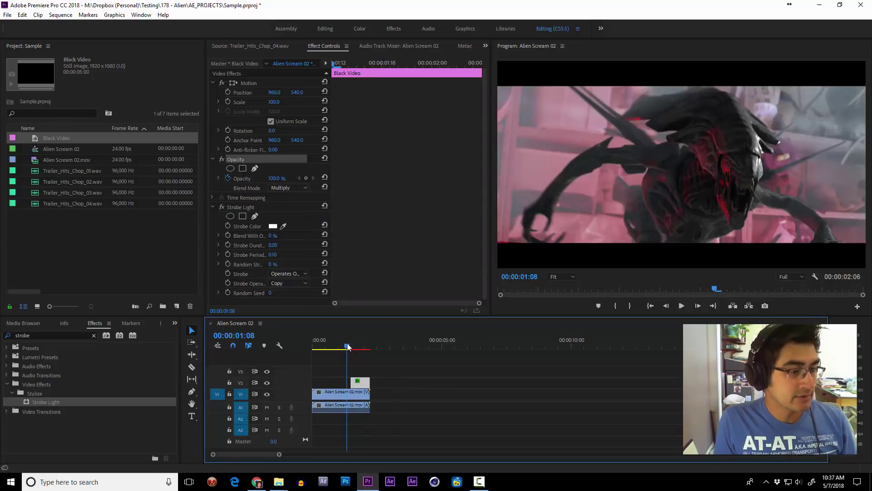
key("space")
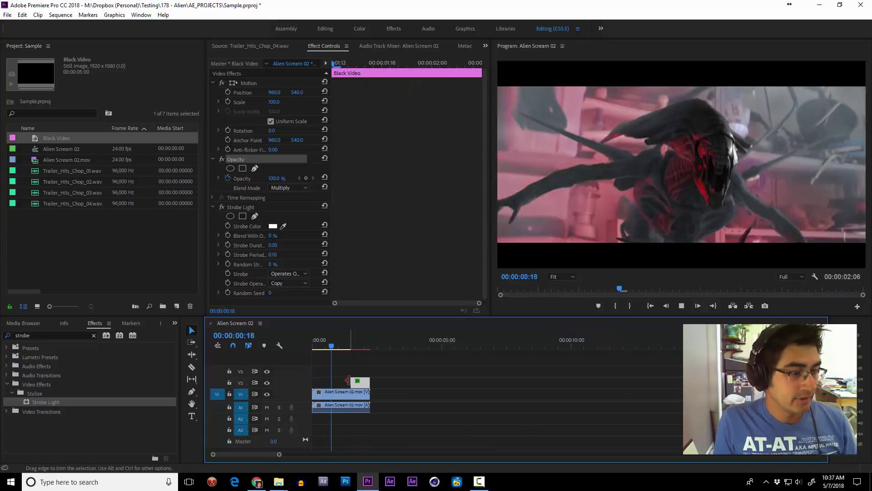
left_click_drag(354, 381, 335, 387)
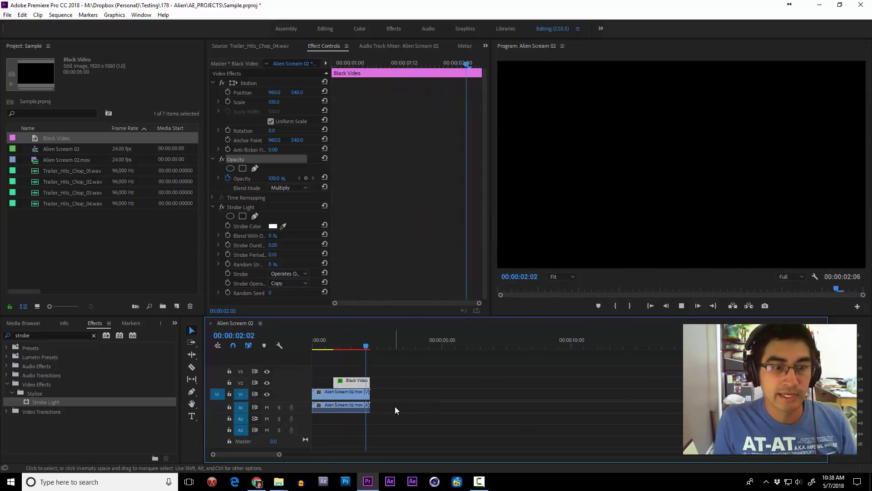
left_click(683, 306)
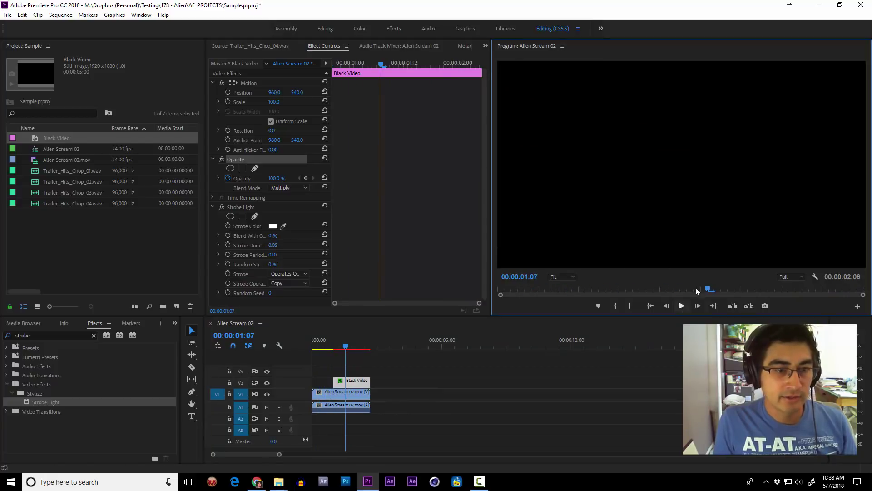
Step: Place Trailer_Hits_Chop_04.wav on audio track A2 and play the sequence from the start
left_click_drag(45, 203, 339, 427)
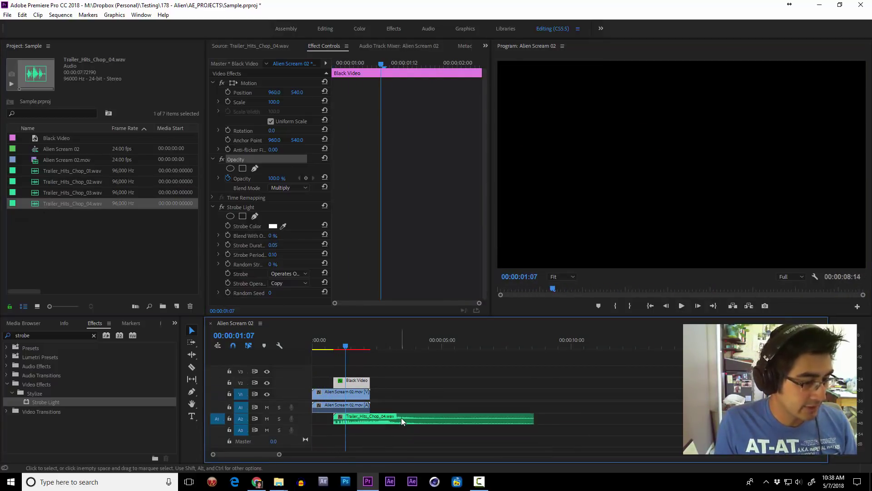
left_click_drag(416, 426, 392, 419)
key("Home")
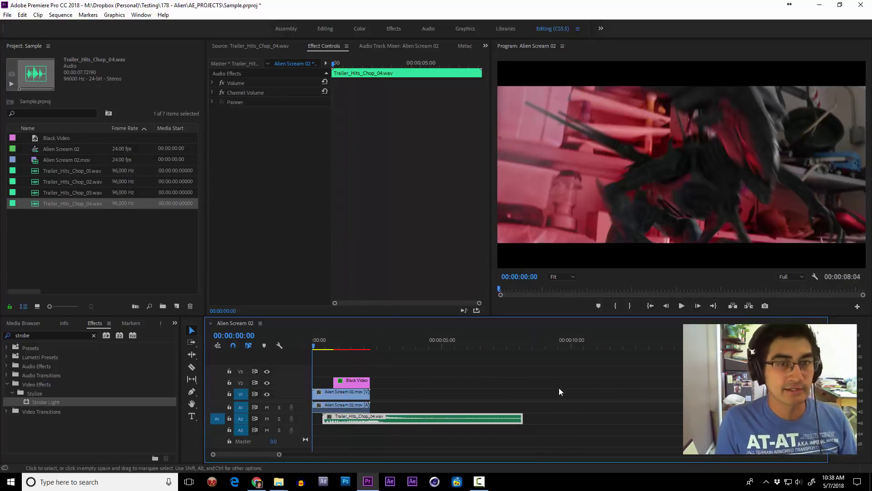
key("space")
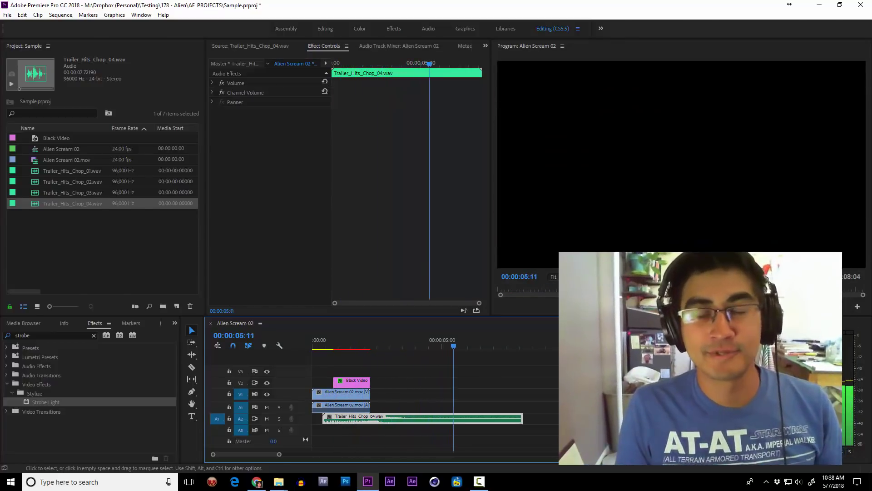
Step: Stop playback and select the Black Video clip on V2 to show its Opacity and Strobe Light settings
left_click(351, 342)
left_click(358, 387)
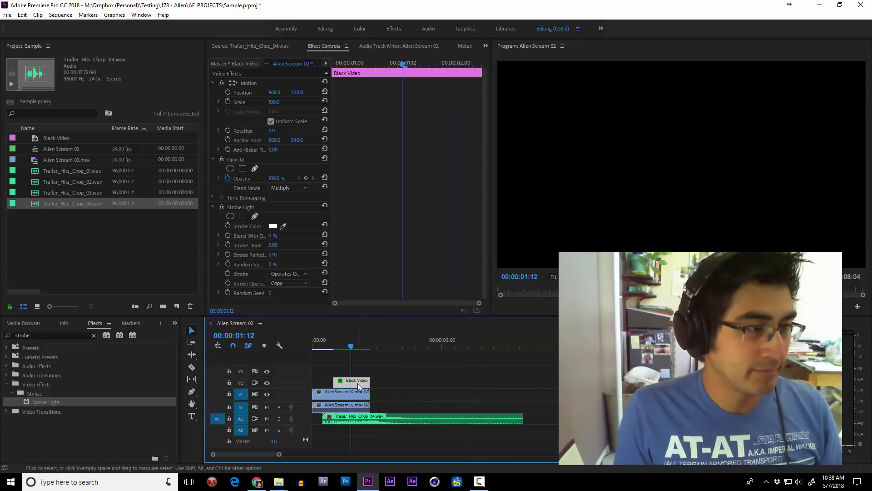